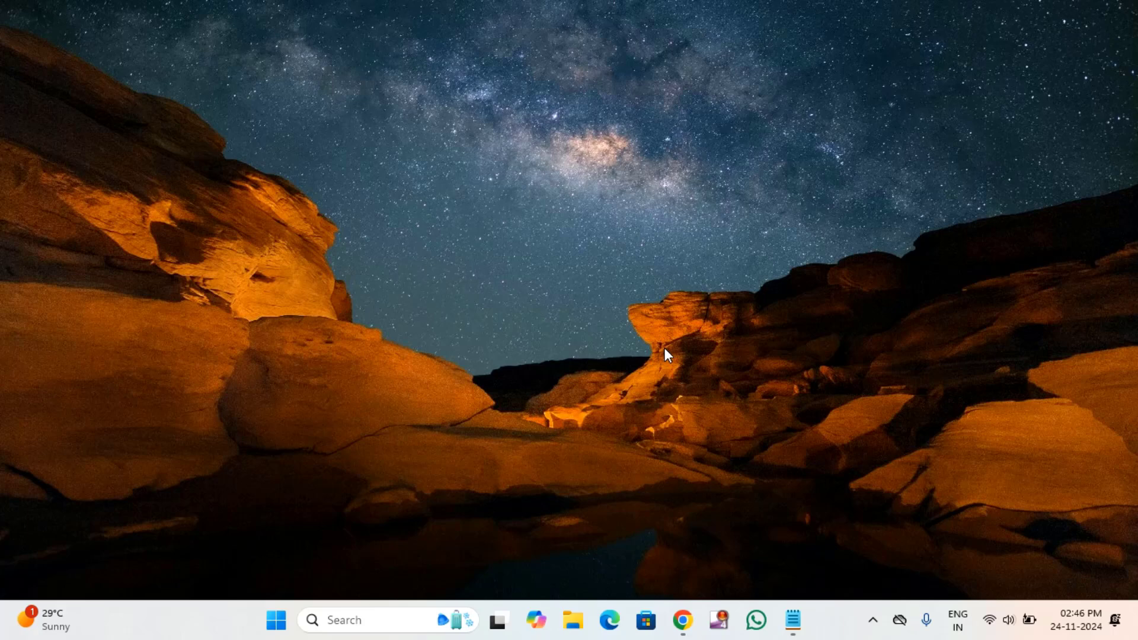
# Step: Search Windows for "RESTORE" and open the Create a restore point settings
pyautogui.click(357, 623)
pyautogui.write('RESTO')
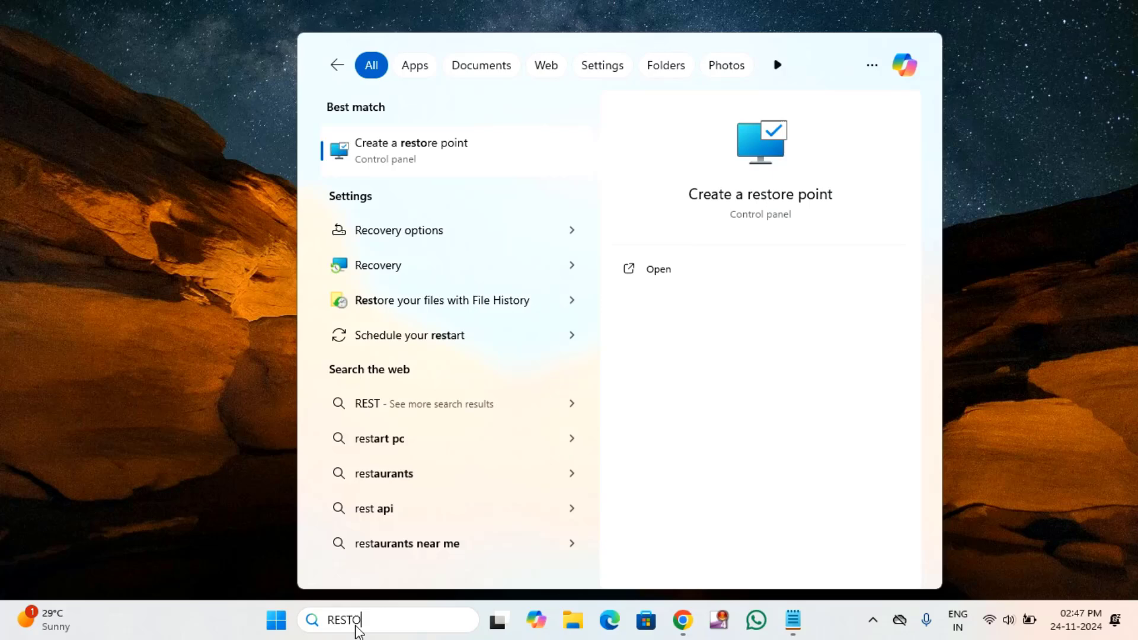
pyautogui.write('RE')
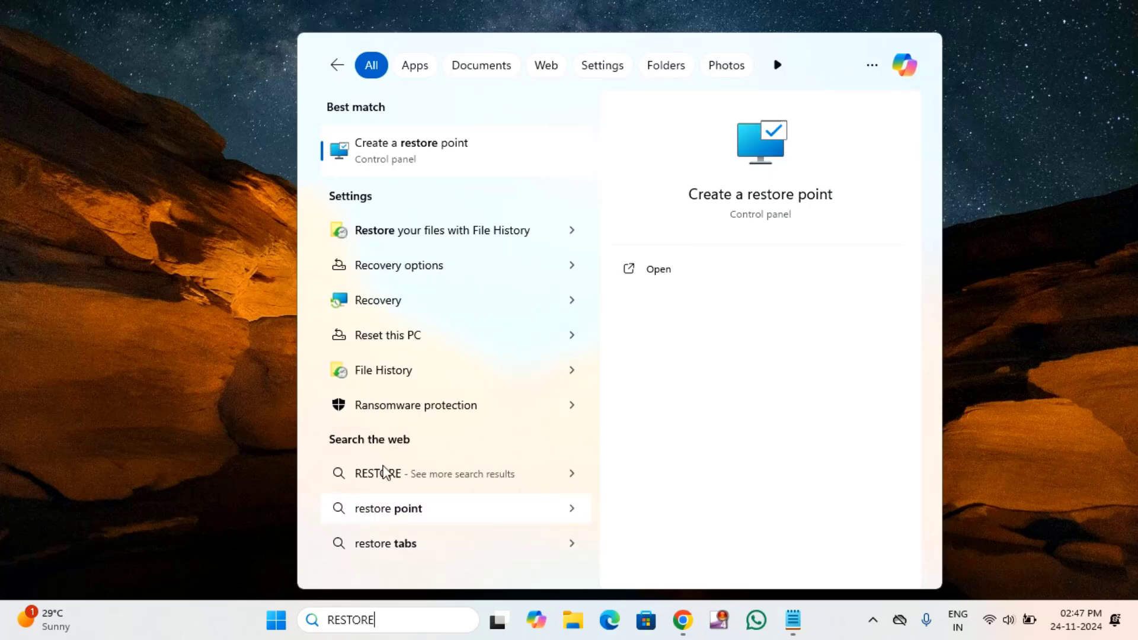
pyautogui.click(455, 153)
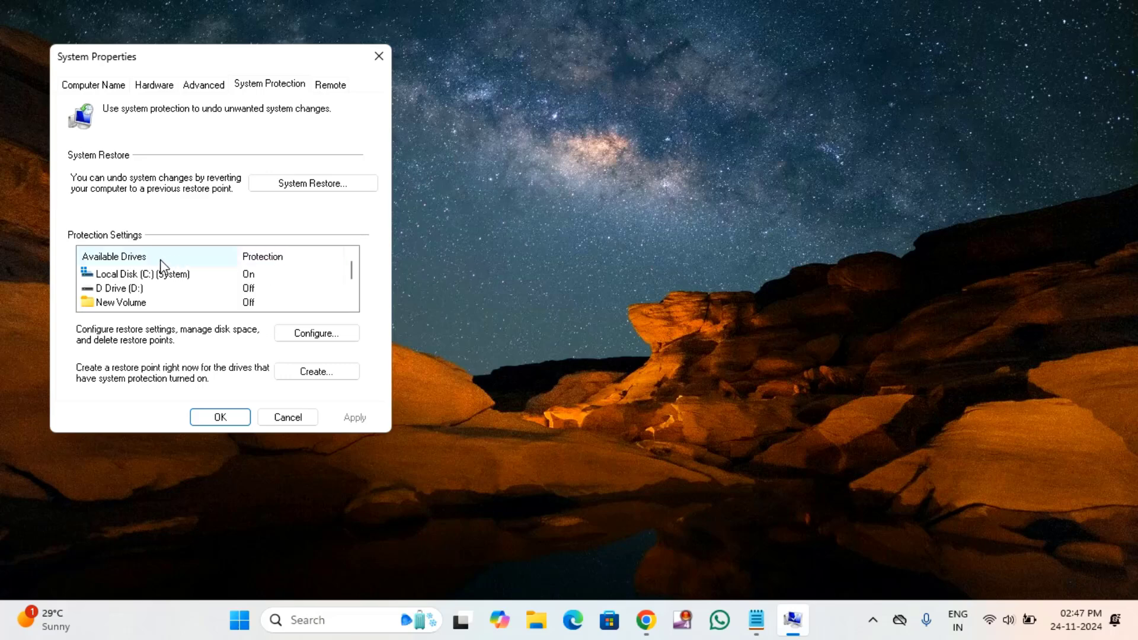
# Step: Set the maximum disk space for system protection on Local Disk (C:) to 10%, apply it and close System Properties
pyautogui.click(140, 279)
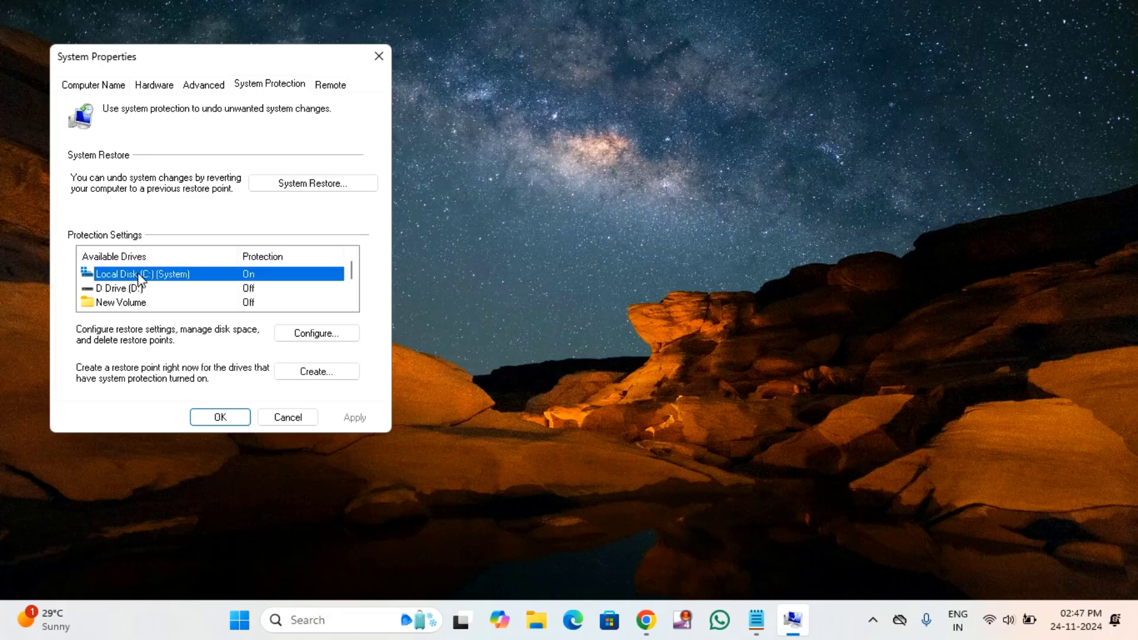
pyautogui.click(317, 334)
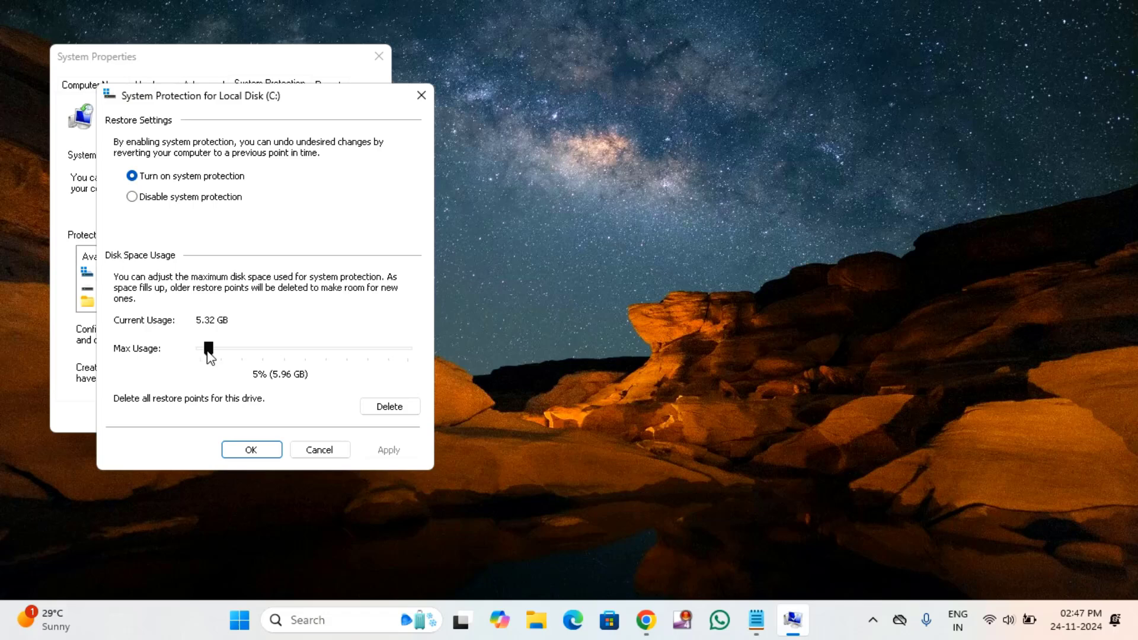
pyautogui.moveTo(207, 351); pyautogui.dragTo(219, 362)
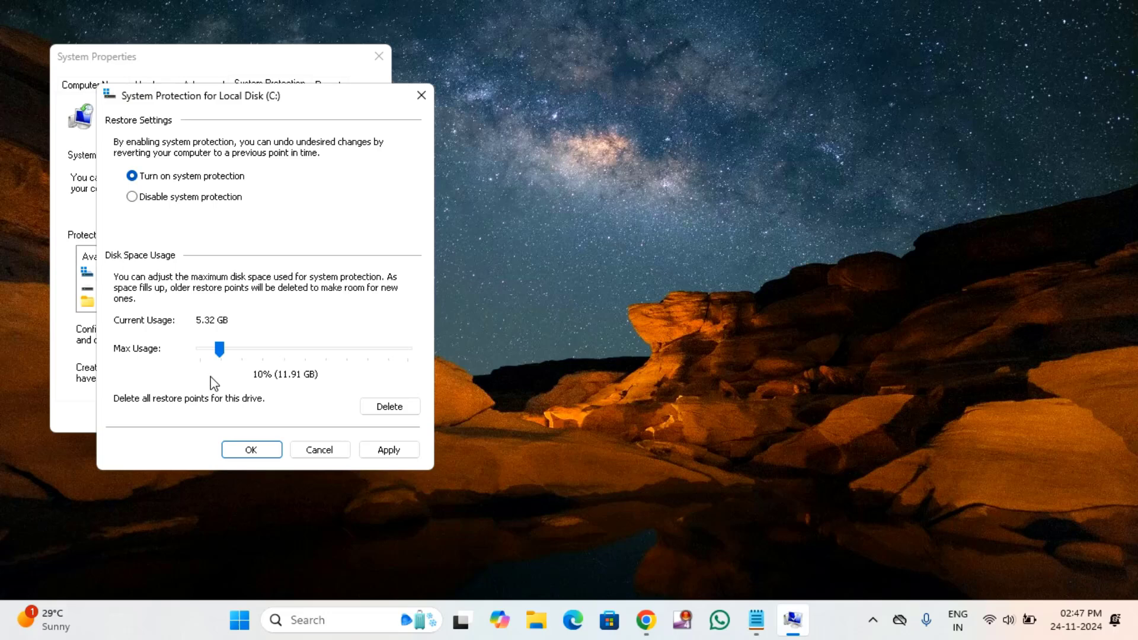
pyautogui.click(394, 450)
pyautogui.click(251, 451)
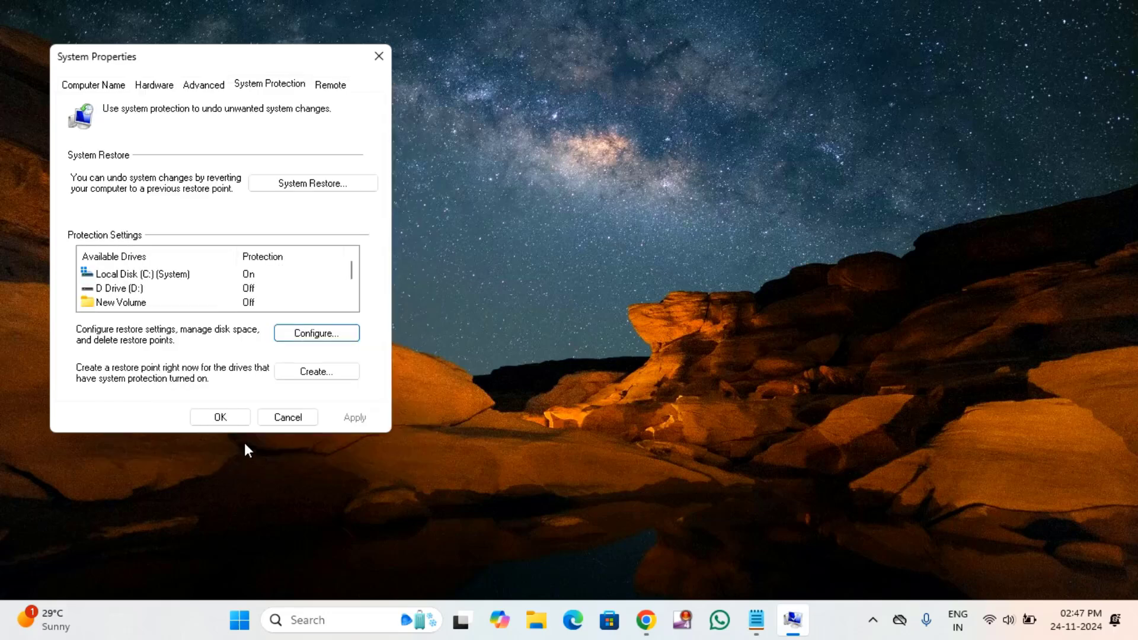
pyautogui.click(221, 417)
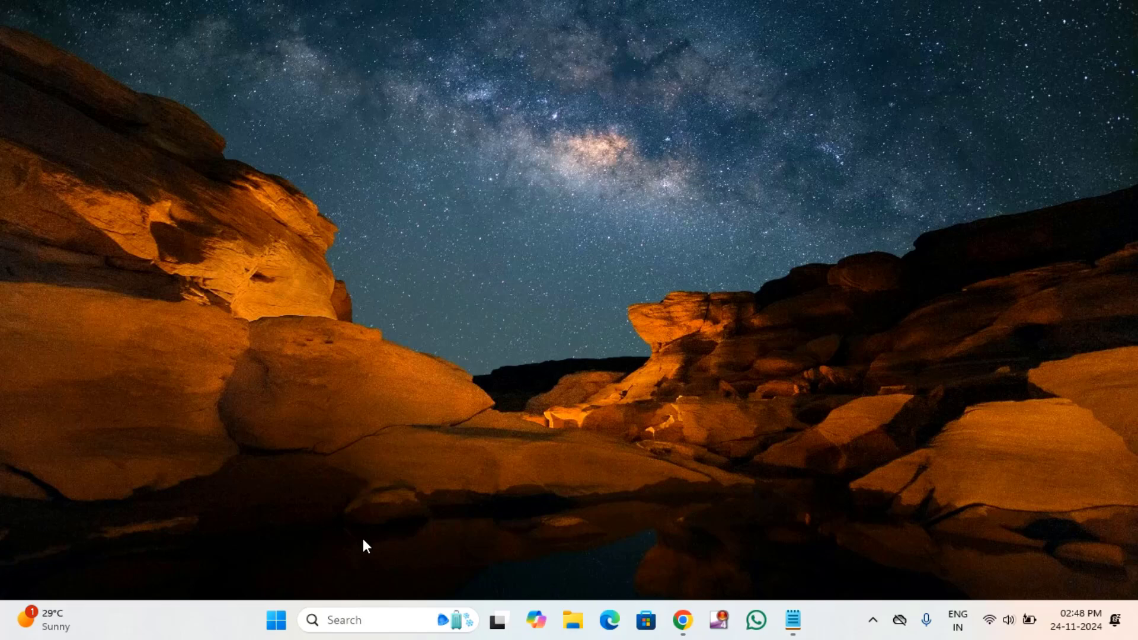
# Step: Search Windows for Services and open the Services console
pyautogui.click(348, 620)
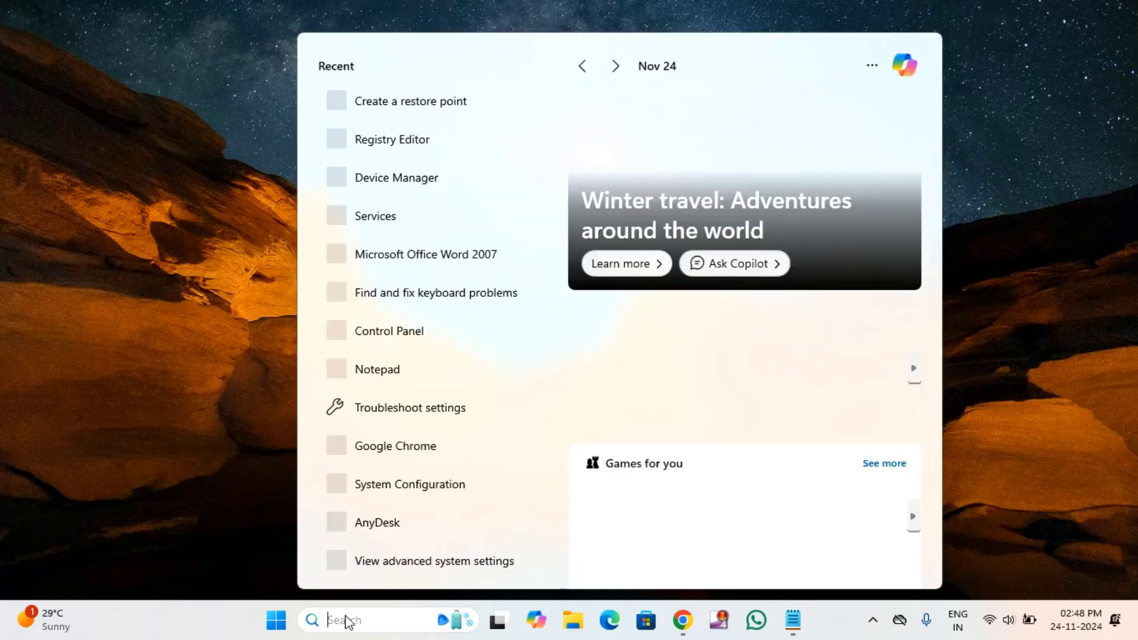
pyautogui.write('SERVI')
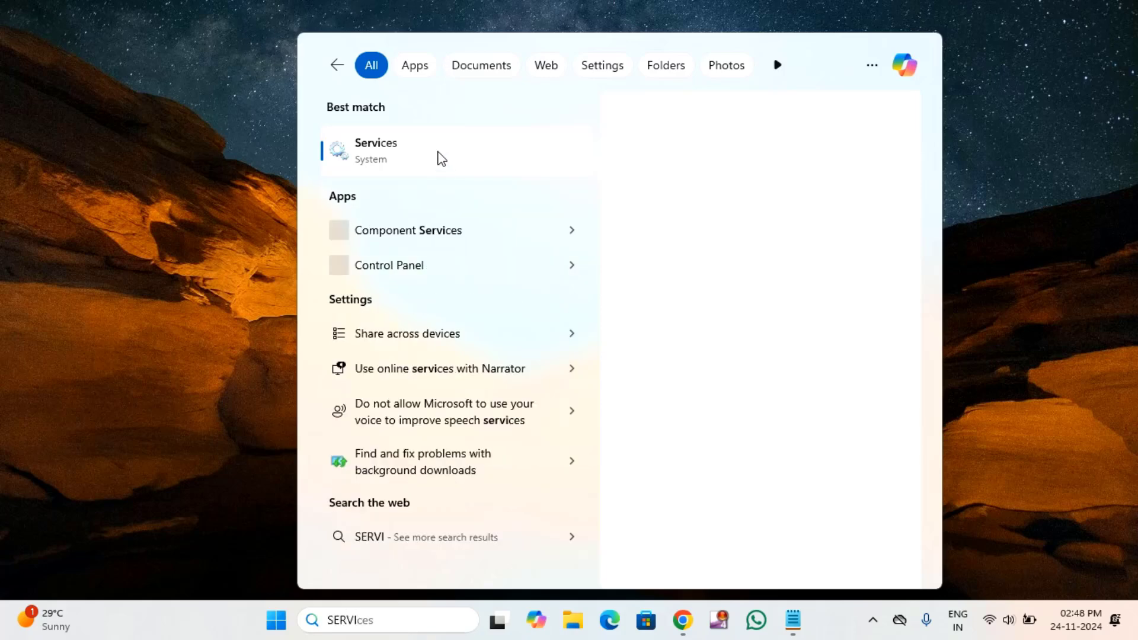
pyautogui.click(438, 152)
# Step: Find the Volume Shadow Copy service, set its startup type to Automatic and apply the change
pyautogui.click(438, 280)
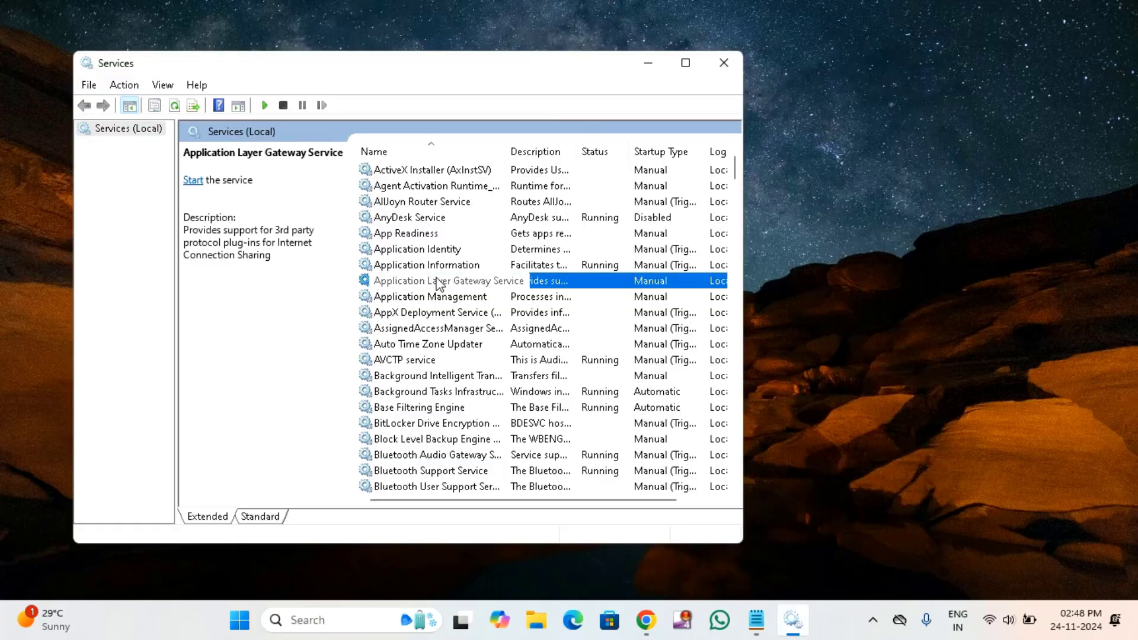
pyautogui.press('v')
pyautogui.click(433, 186)
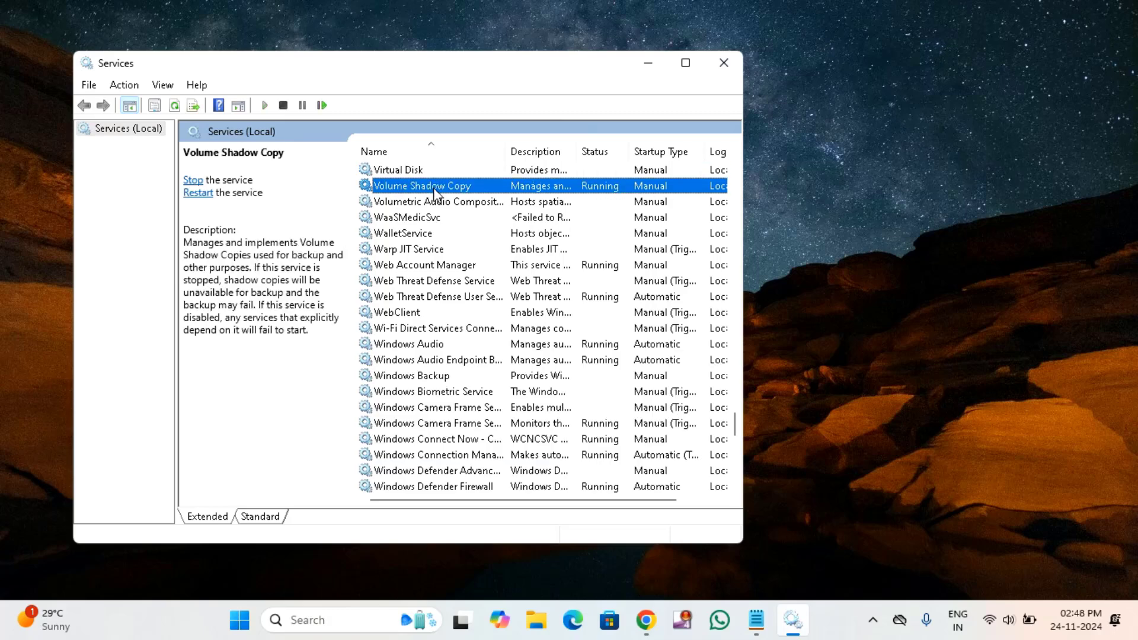
pyautogui.press('Down')
pyautogui.press('Up')
pyautogui.rightClick(426, 187)
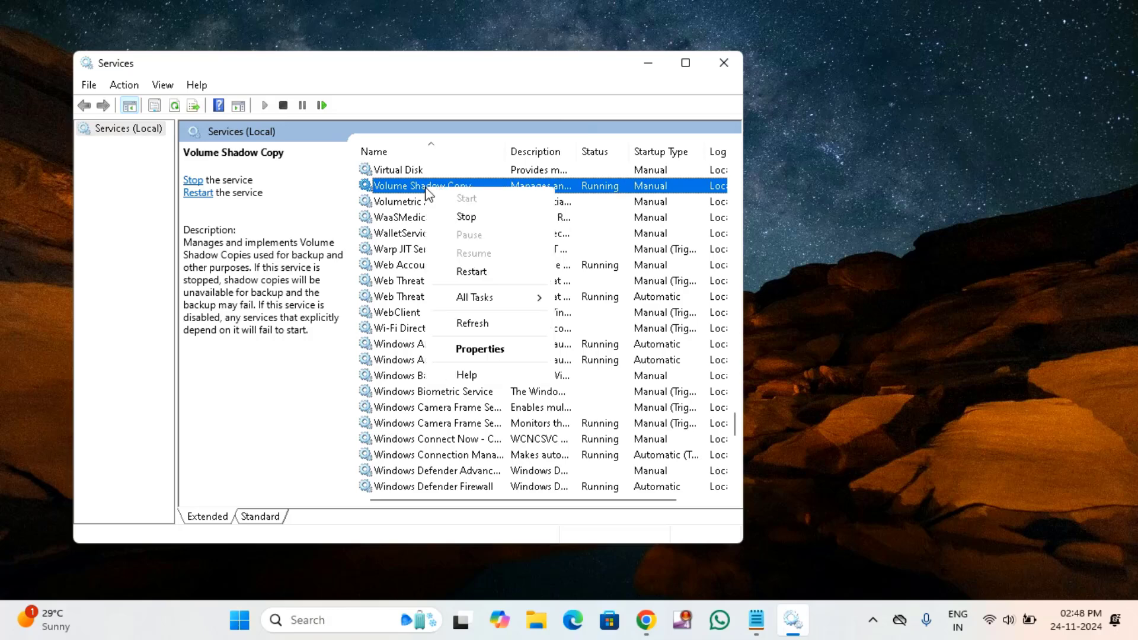
pyautogui.click(474, 350)
pyautogui.click(390, 288)
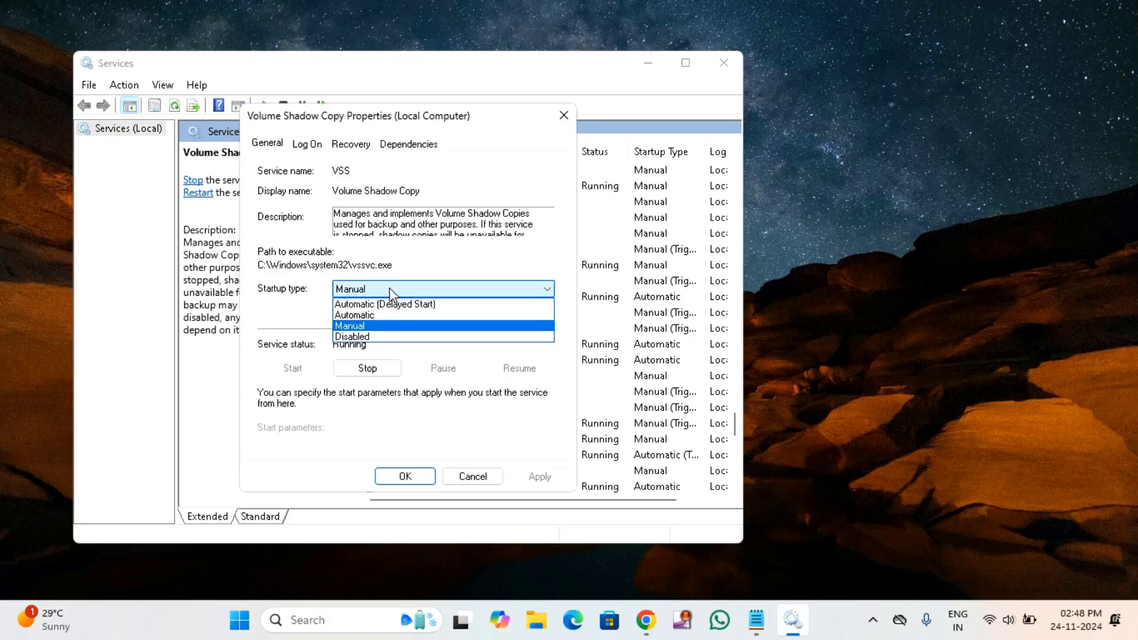
pyautogui.click(381, 316)
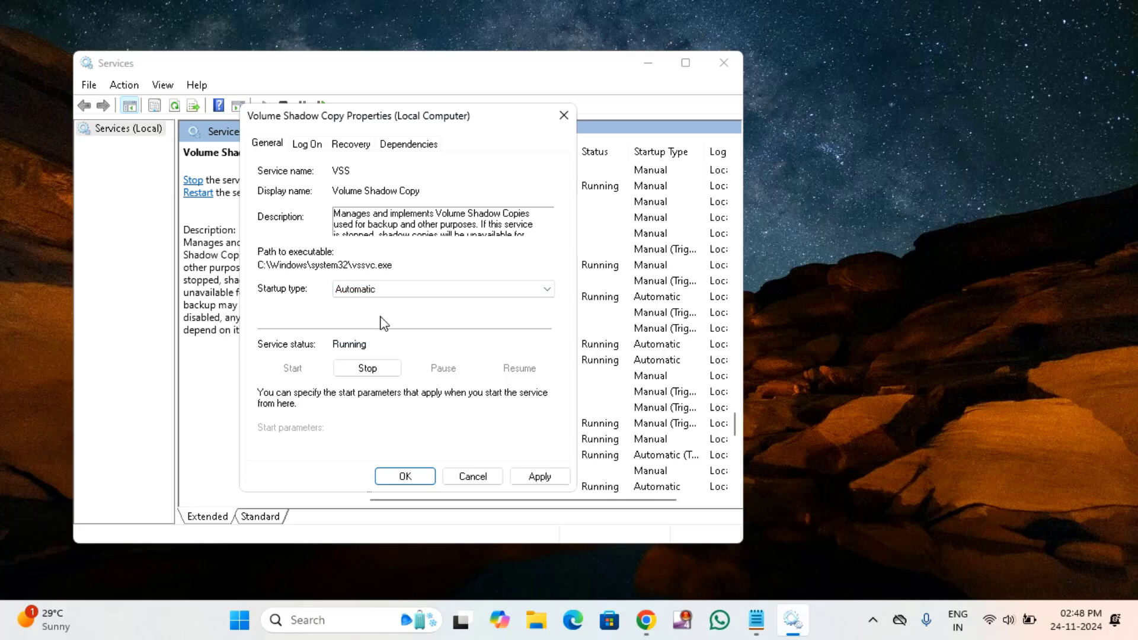
pyautogui.click(541, 478)
# Step: Stop the Volume Shadow Copy service, start it again and accept its properties
pyautogui.click(372, 368)
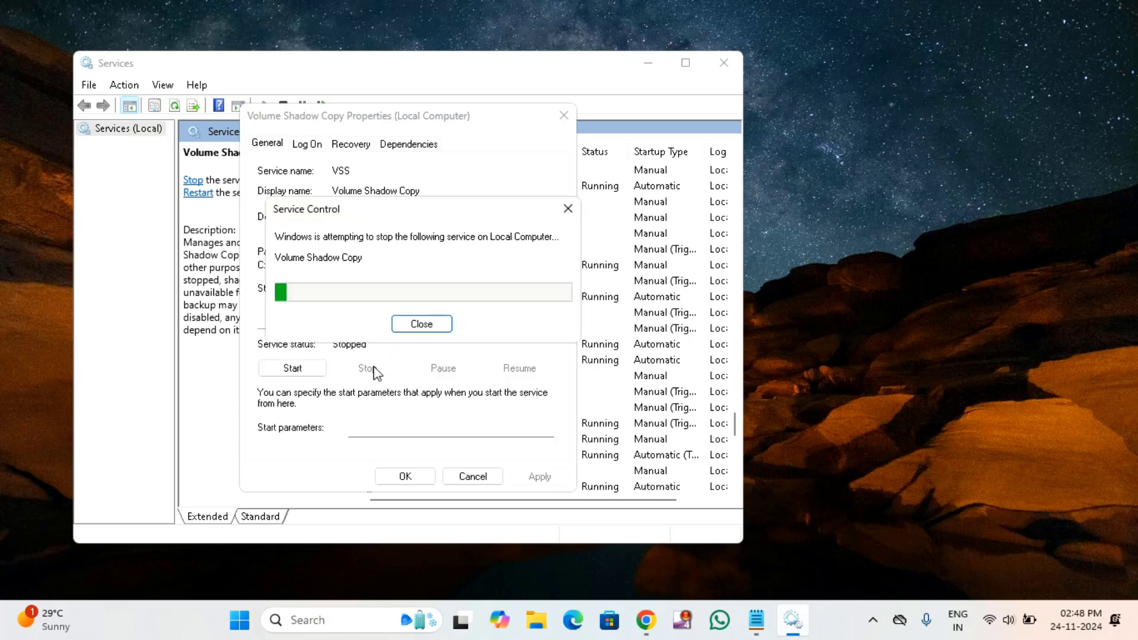
pyautogui.click(293, 368)
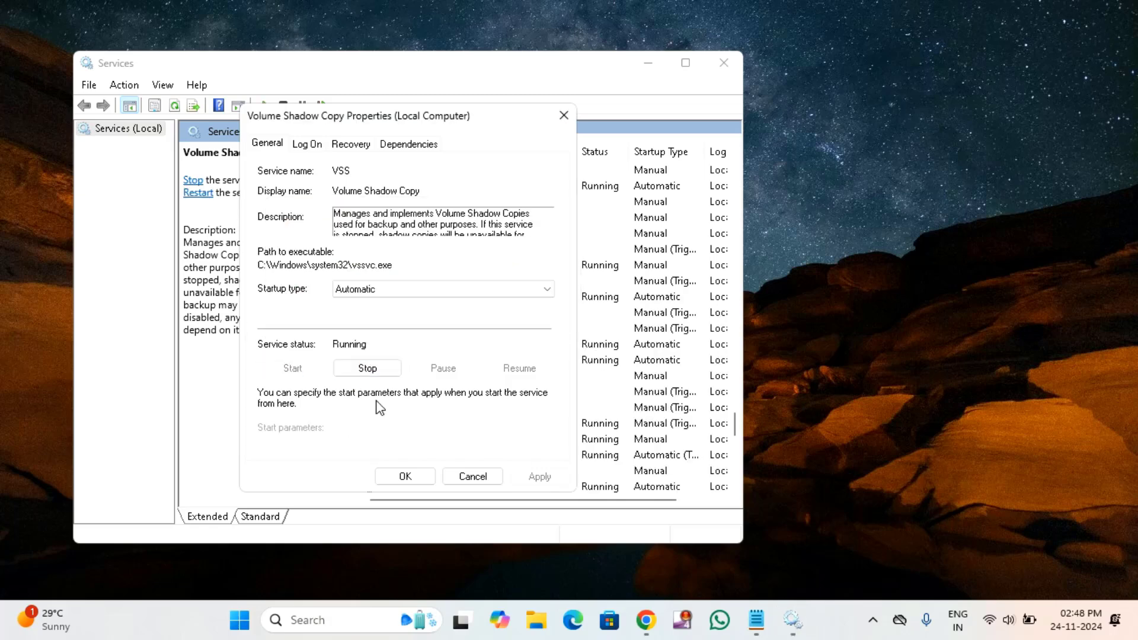
pyautogui.click(406, 476)
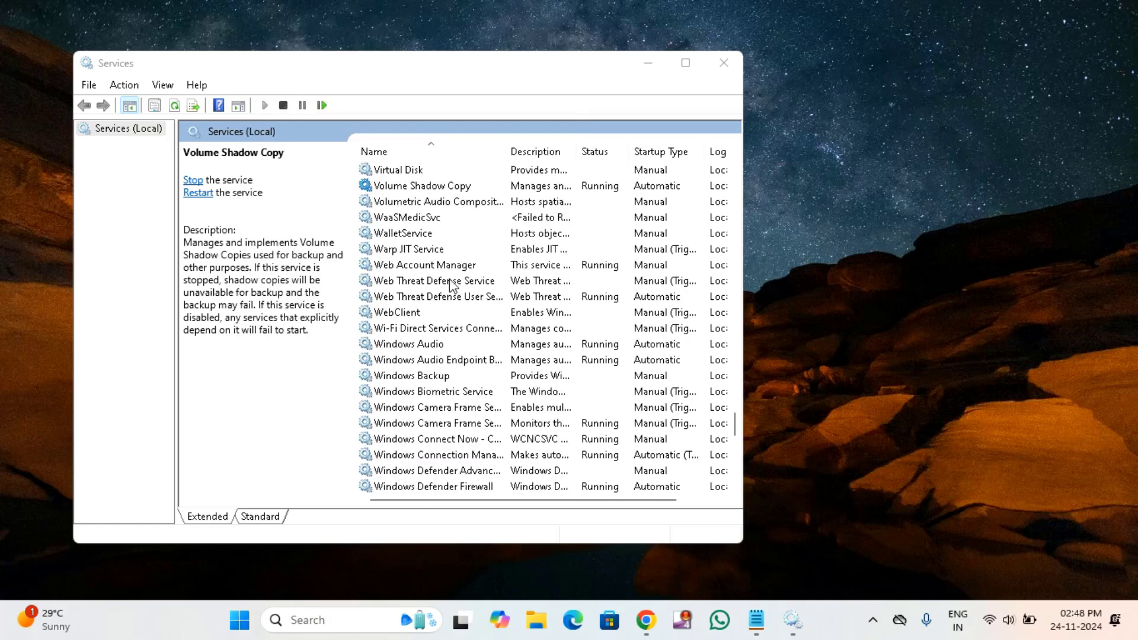
# Step: Restart the Volume Shadow Copy service from the services list and close the Services console
pyautogui.click(471, 187)
pyautogui.rightClick(455, 183)
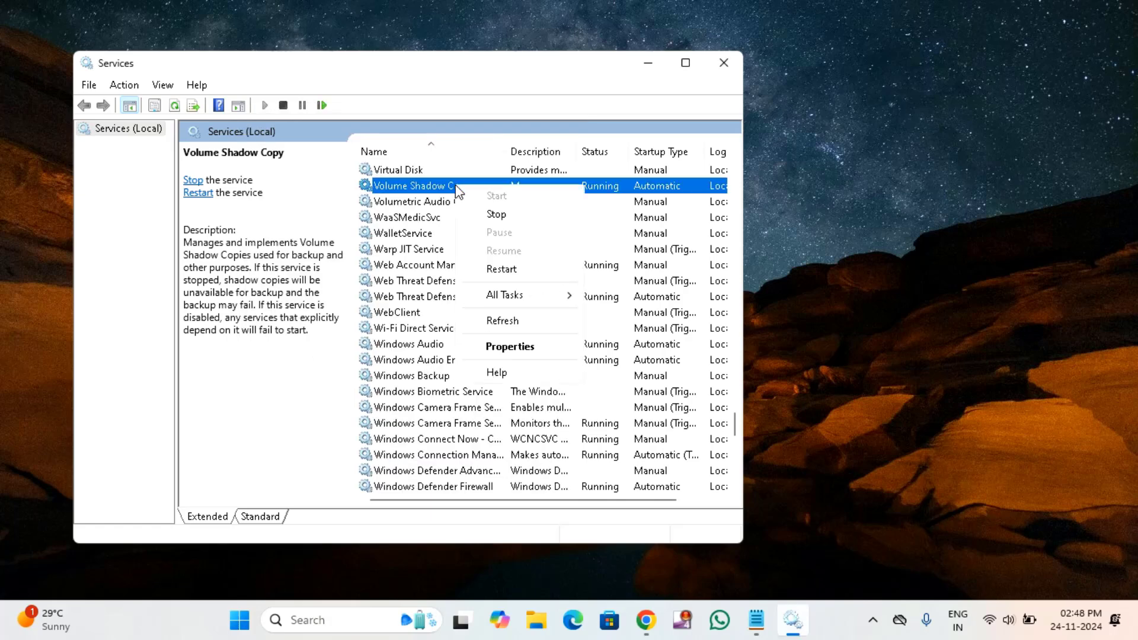
pyautogui.click(491, 270)
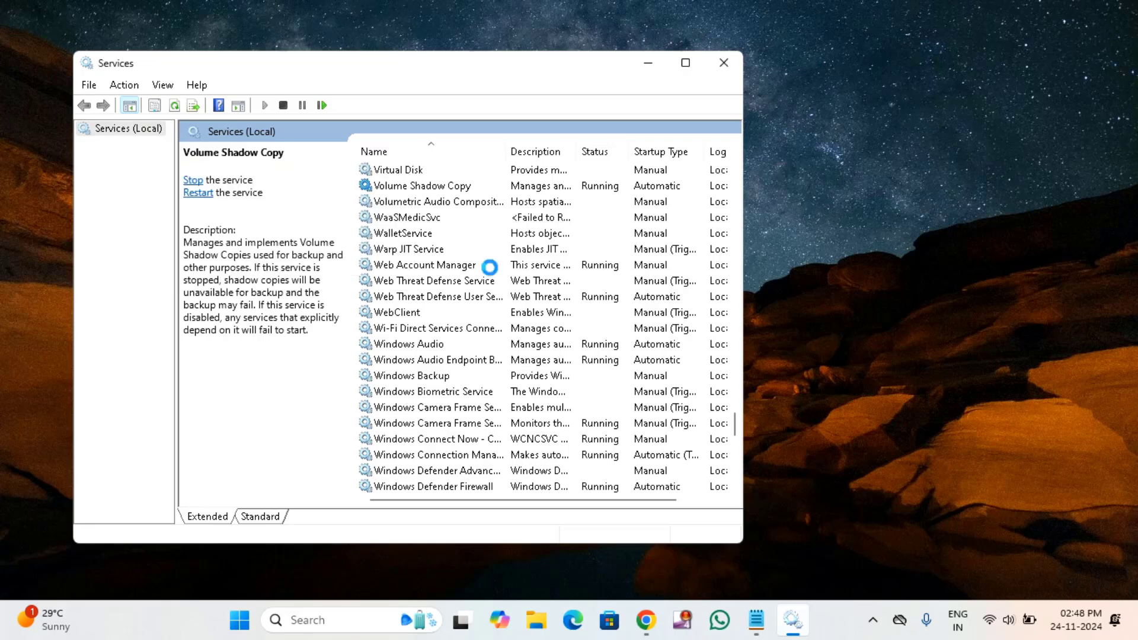
pyautogui.click(723, 62)
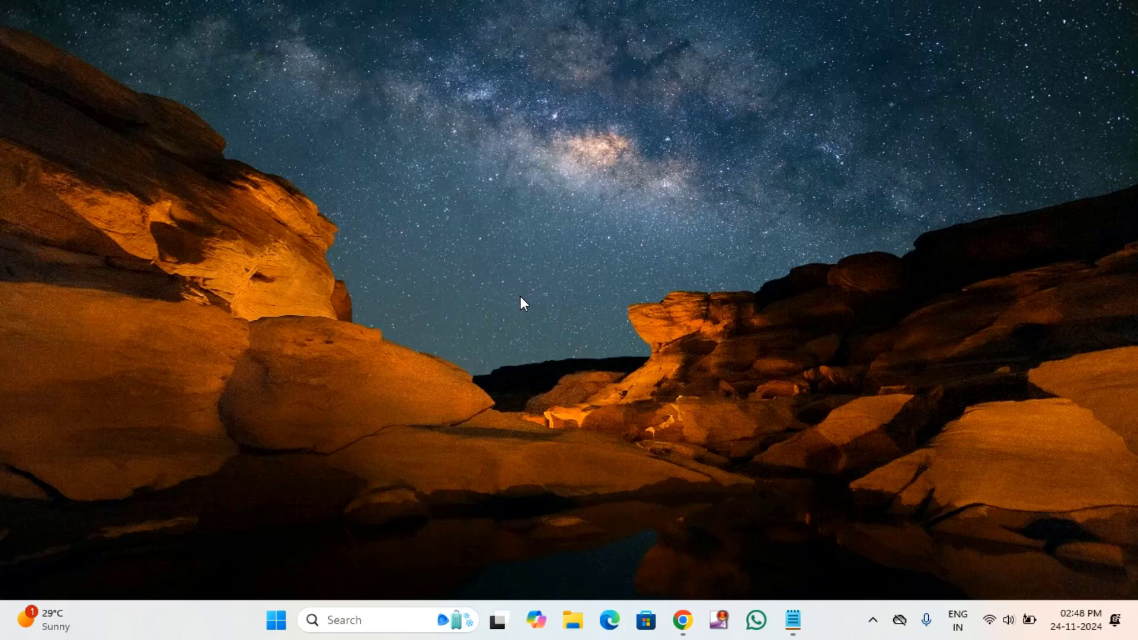
# Step: Search Windows for "TASK SCH" and open Task Scheduler
pyautogui.click(348, 620)
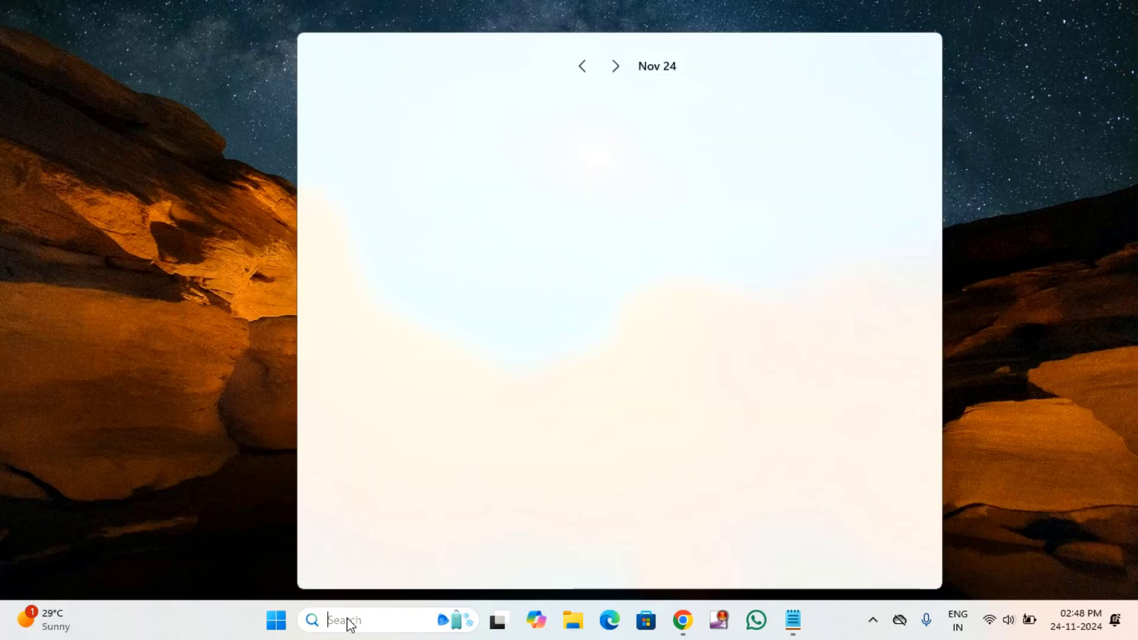
pyautogui.write('TA')
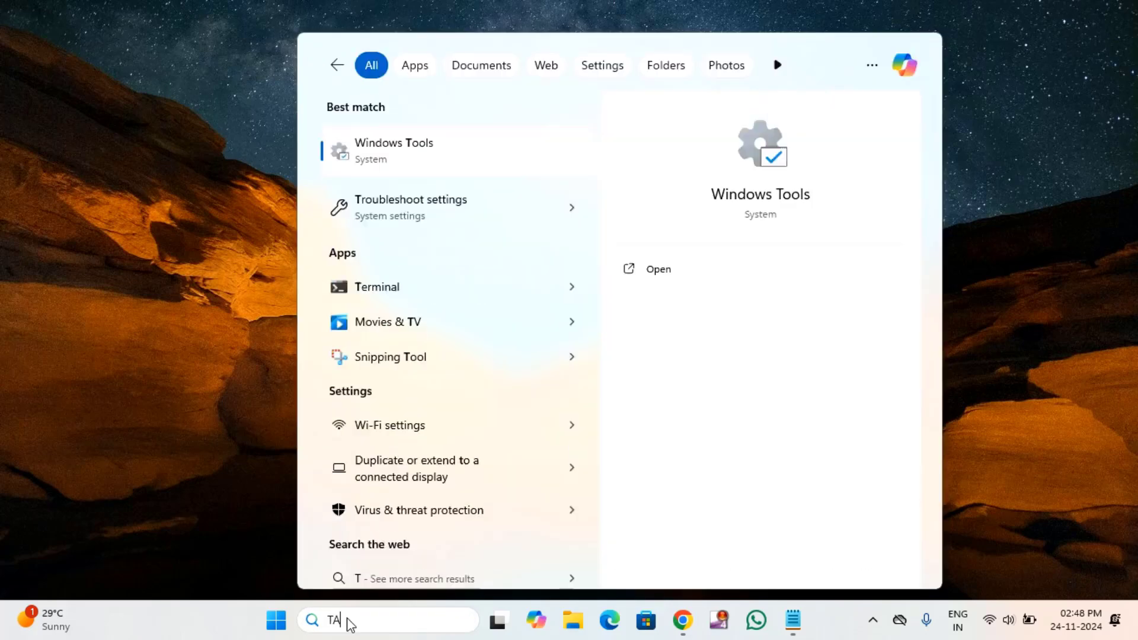
pyautogui.write('SK')
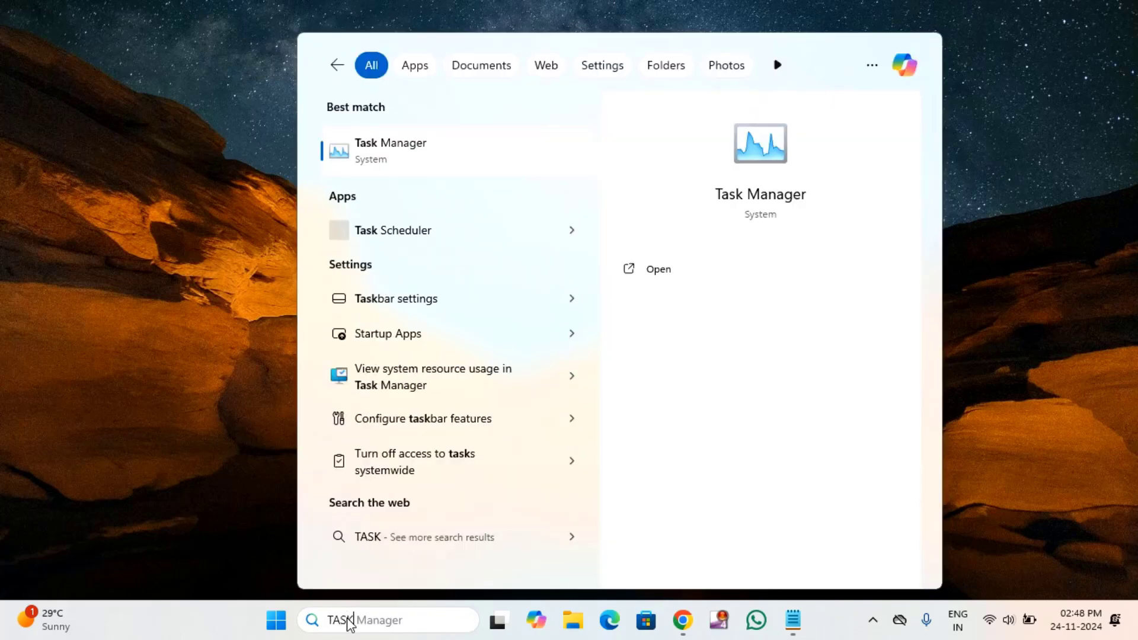
pyautogui.write(' SCH')
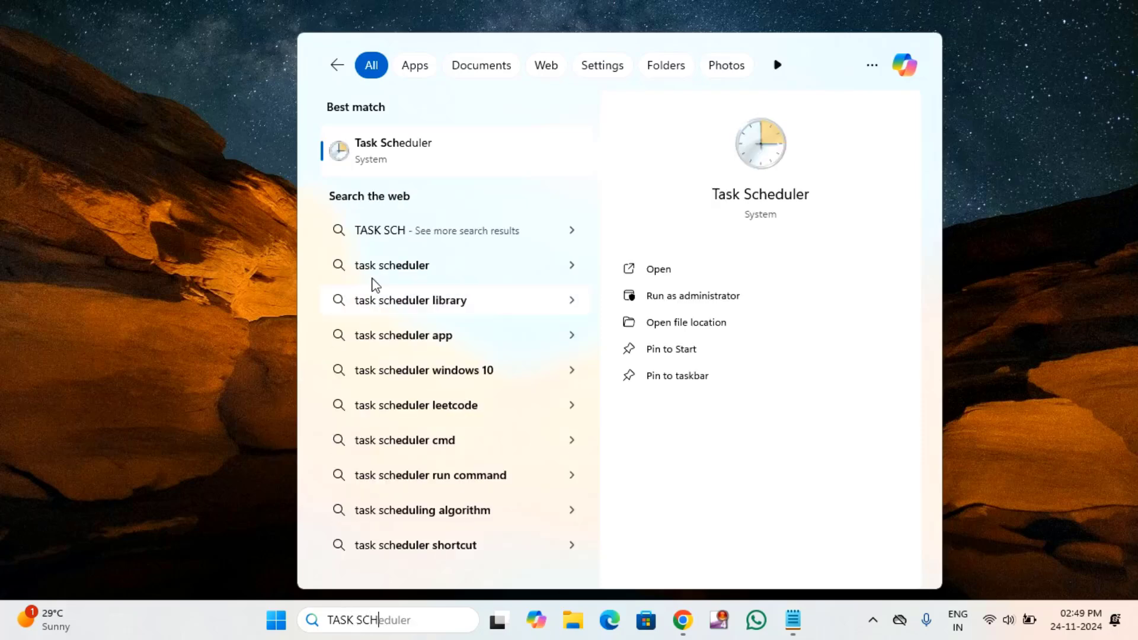
pyautogui.click(414, 146)
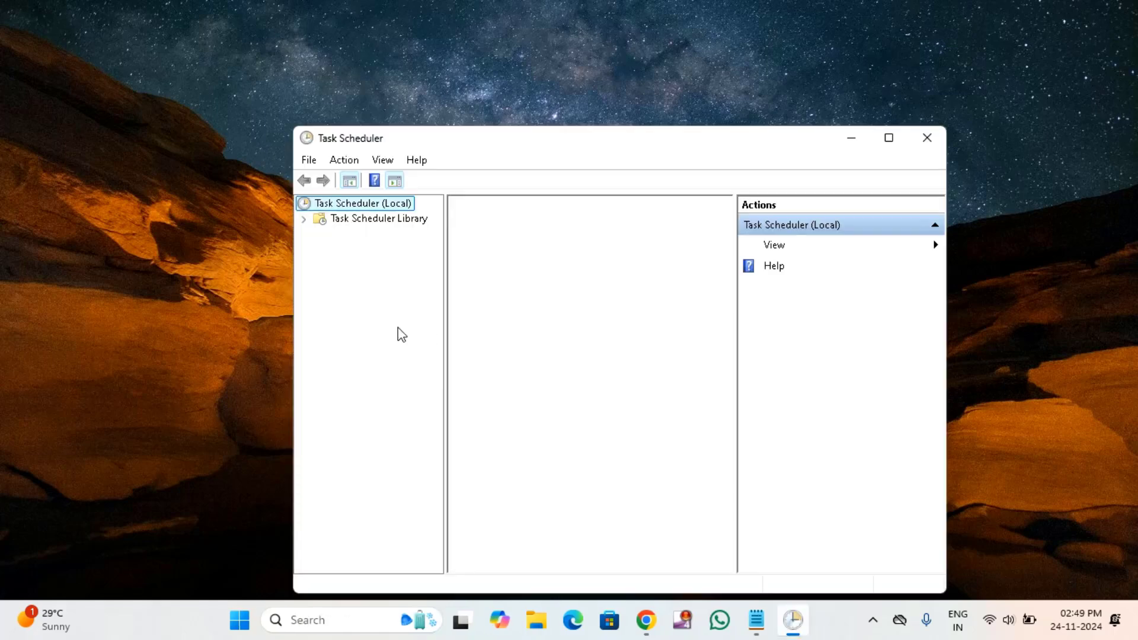
# Step: Open the Microsoft > Windows > SystemRestore folder in the Task Scheduler Library
pyautogui.click(366, 221)
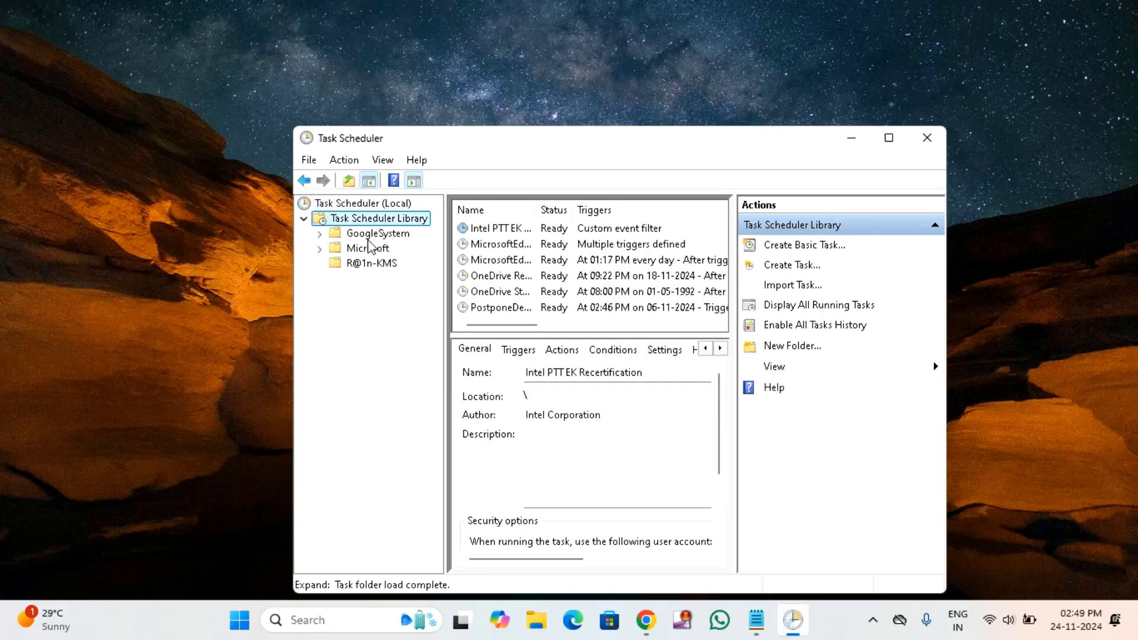
pyautogui.doubleClick(367, 249)
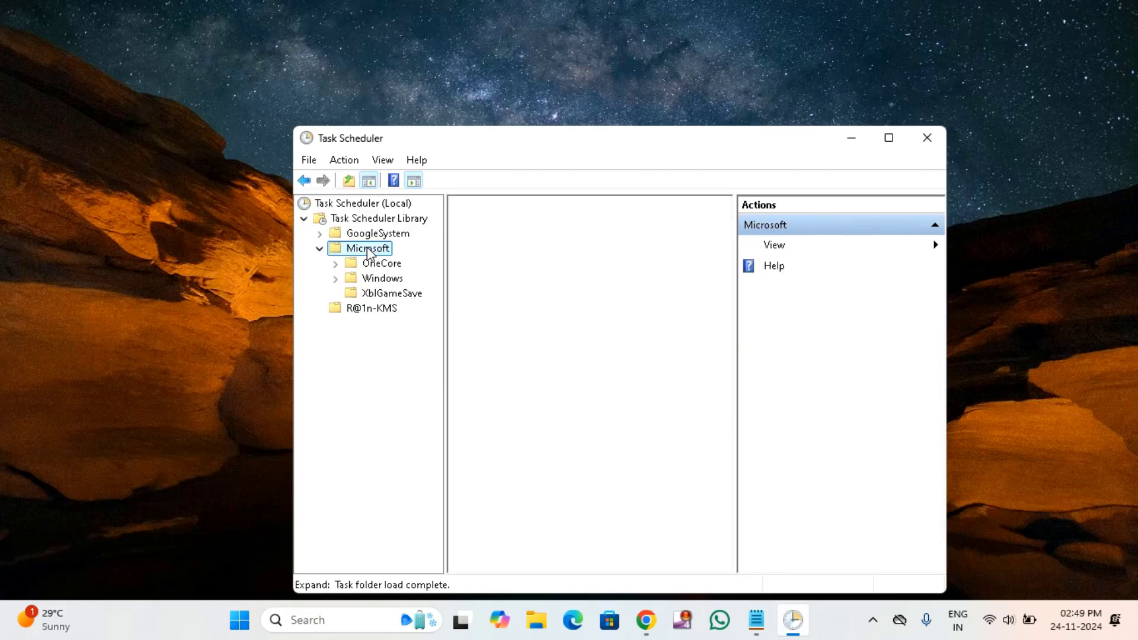
pyautogui.doubleClick(379, 278)
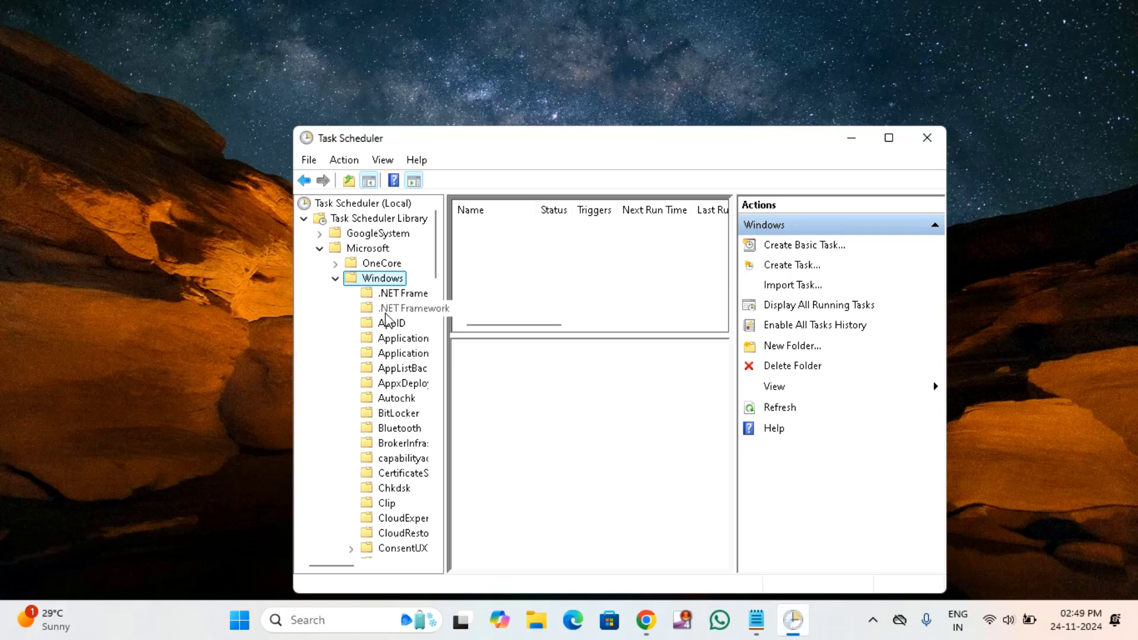
pyautogui.scroll(-10, 389, 409)
pyautogui.scroll(-9, 388, 418)
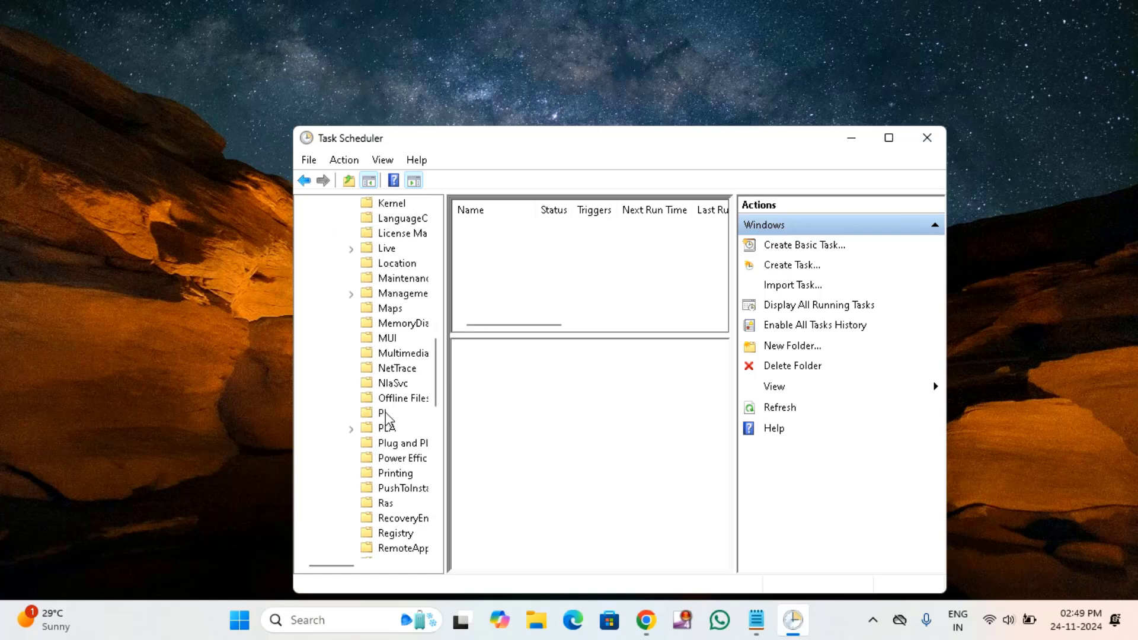
pyautogui.scroll(-1, 408, 456)
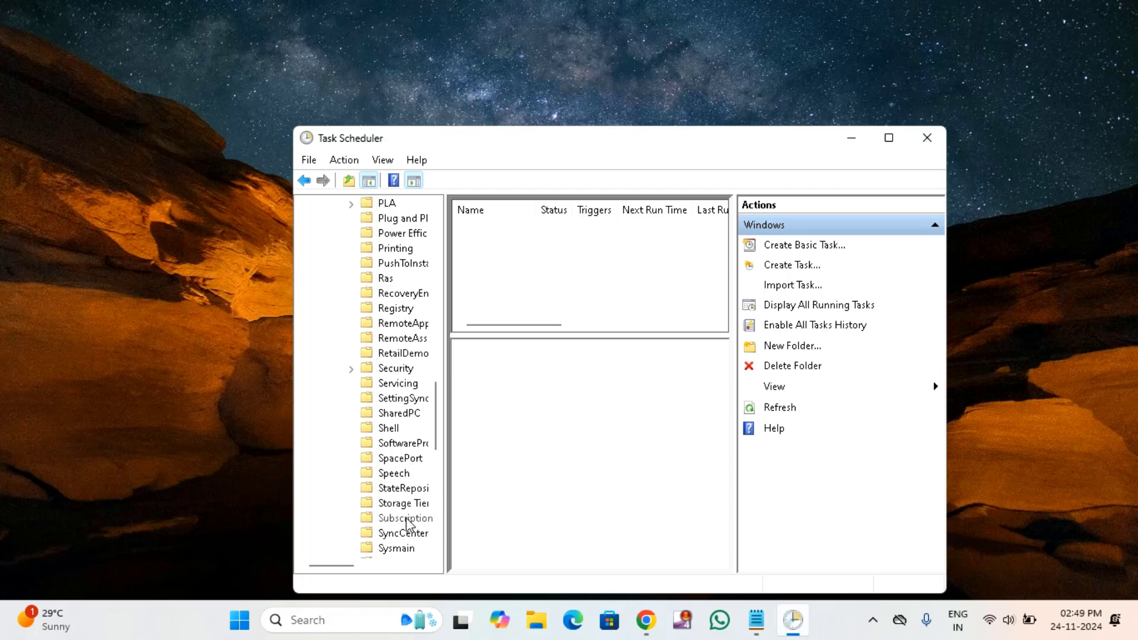
pyautogui.scroll(-1, 408, 503)
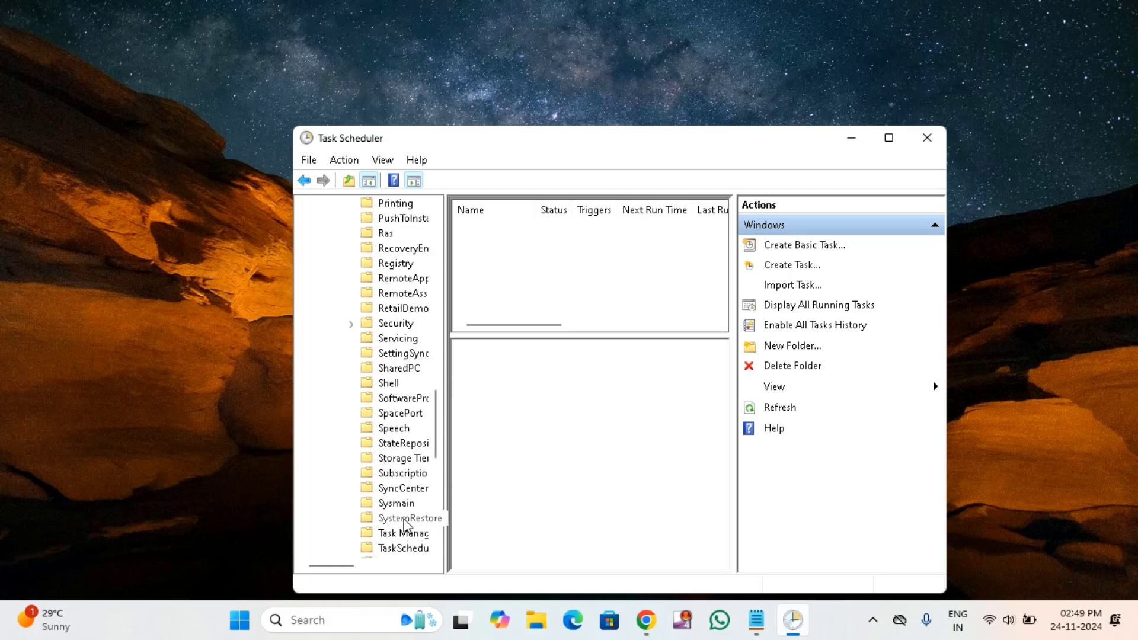
pyautogui.click(405, 520)
pyautogui.moveTo(346, 566); pyautogui.dragTo(360, 567)
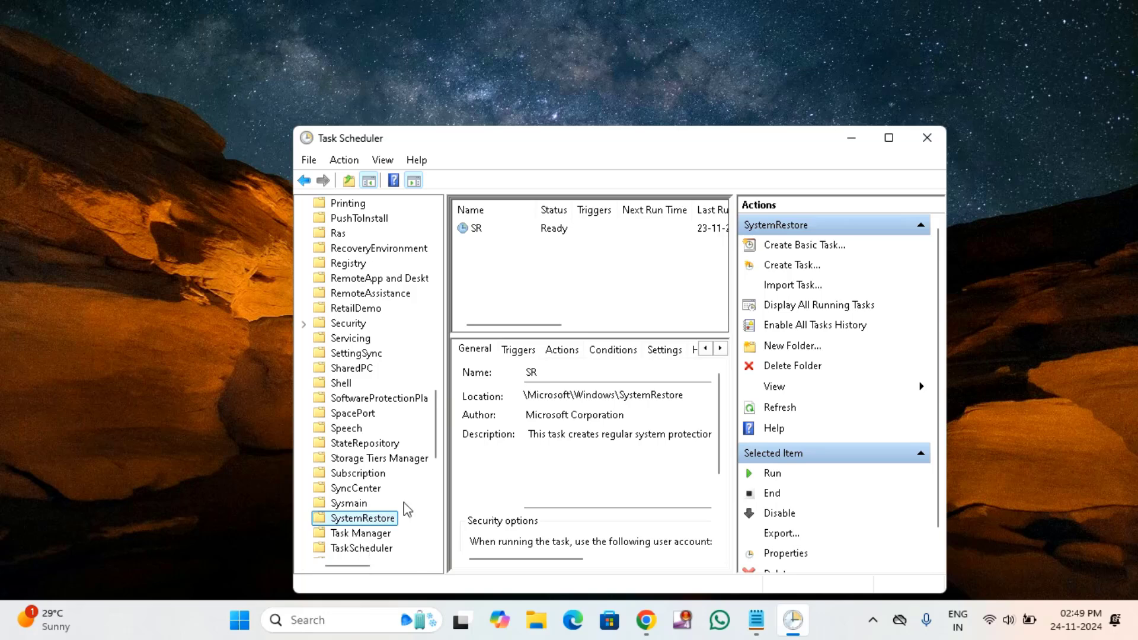
# Step: Open the properties of the SR task and show its run conditions
pyautogui.click(511, 228)
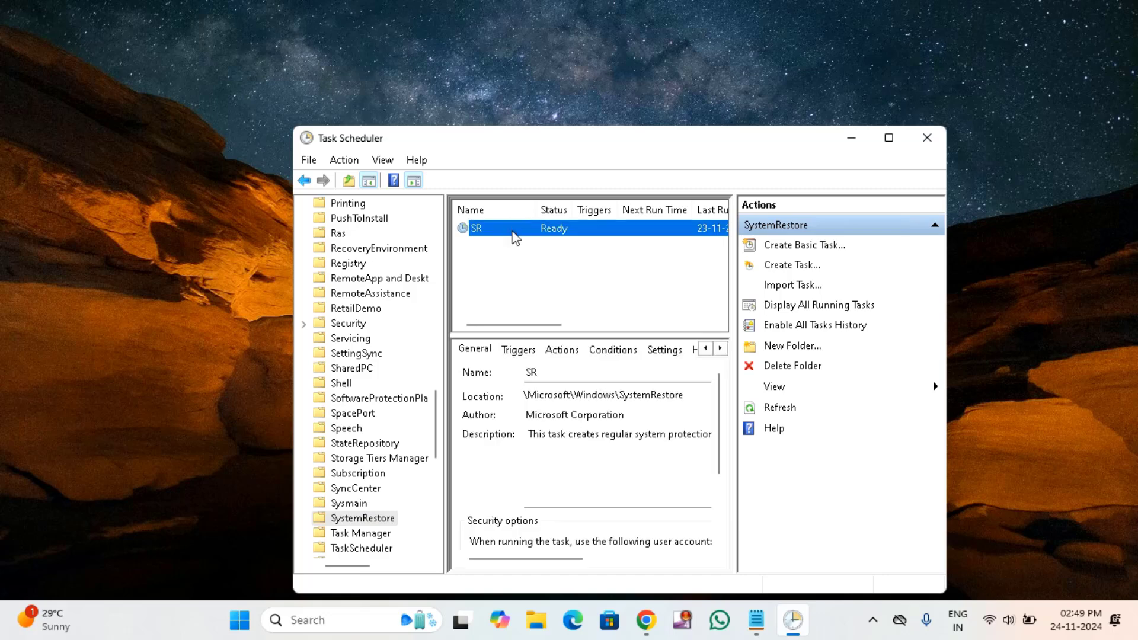
pyautogui.rightClick(521, 234)
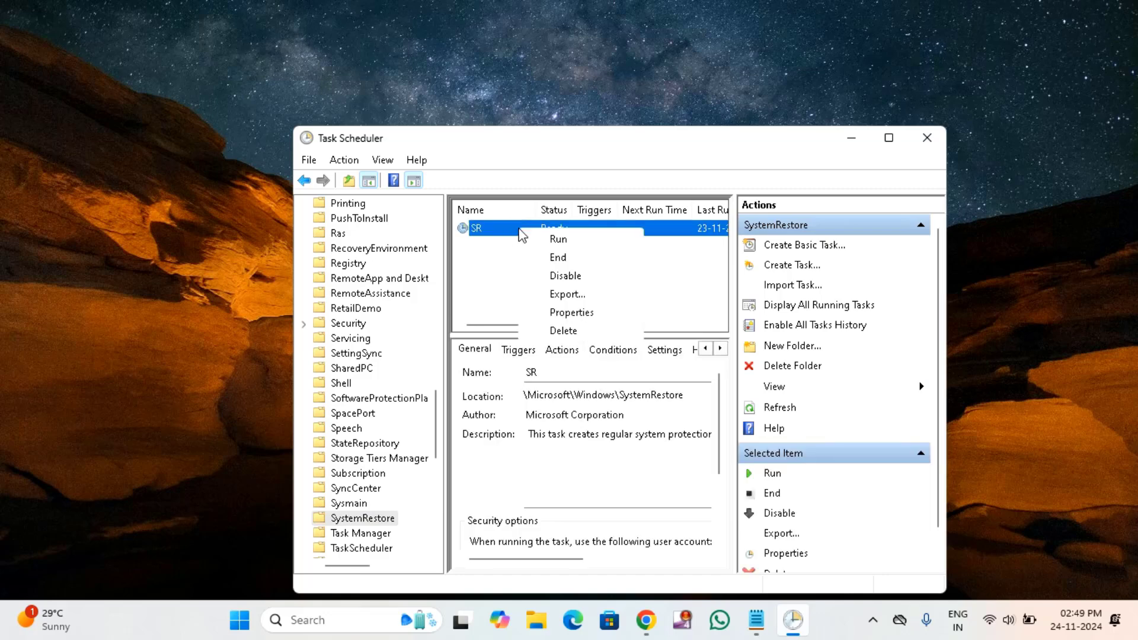
pyautogui.click(571, 312)
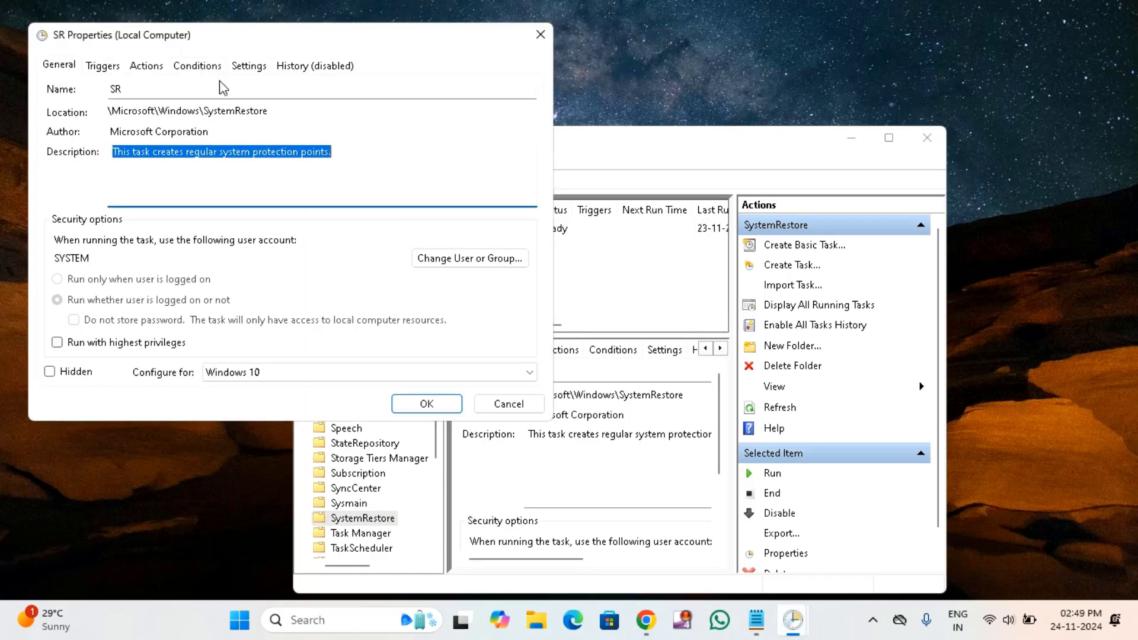
pyautogui.click(197, 66)
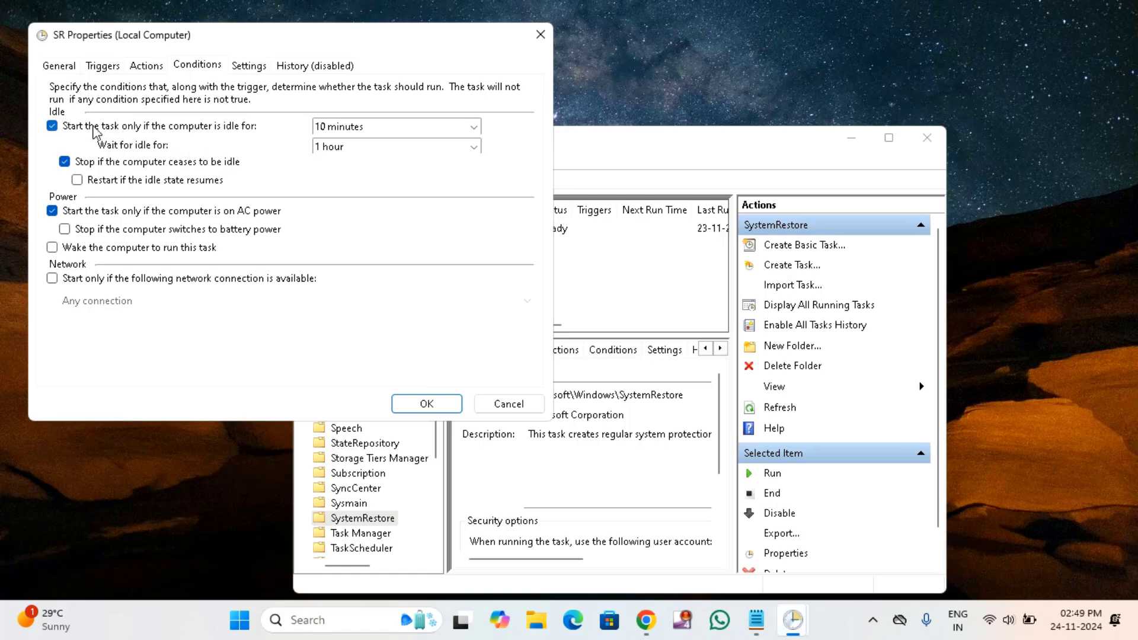
# Step: Turn off the SR task's computer-idle and AC-power start conditions, save the properties and close Task Scheduler
pyautogui.click(52, 126)
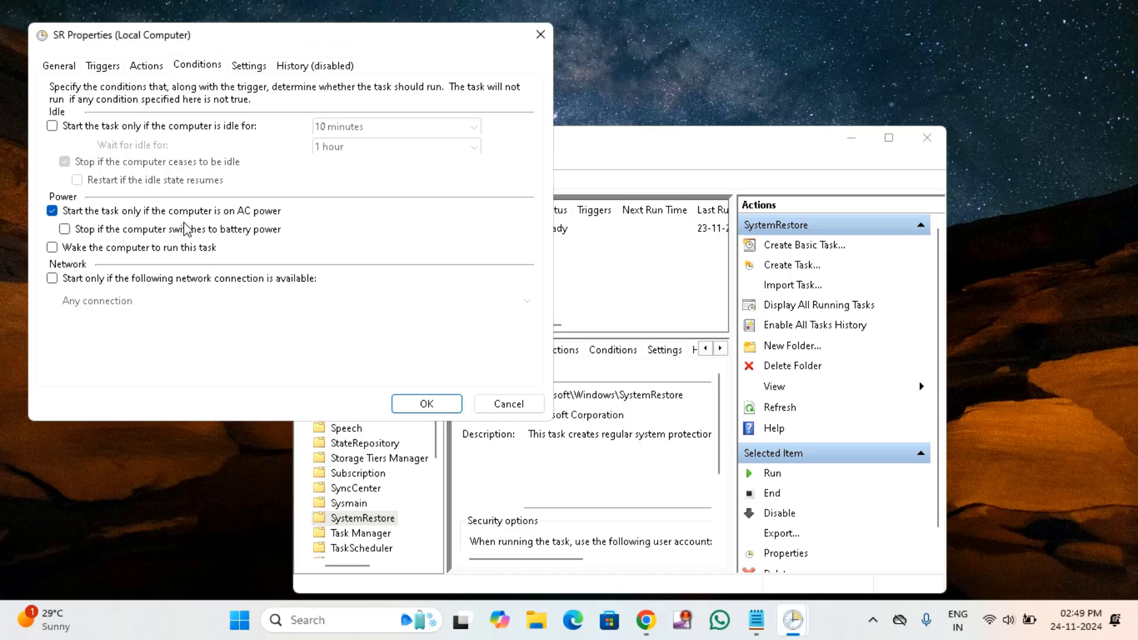
pyautogui.click(55, 214)
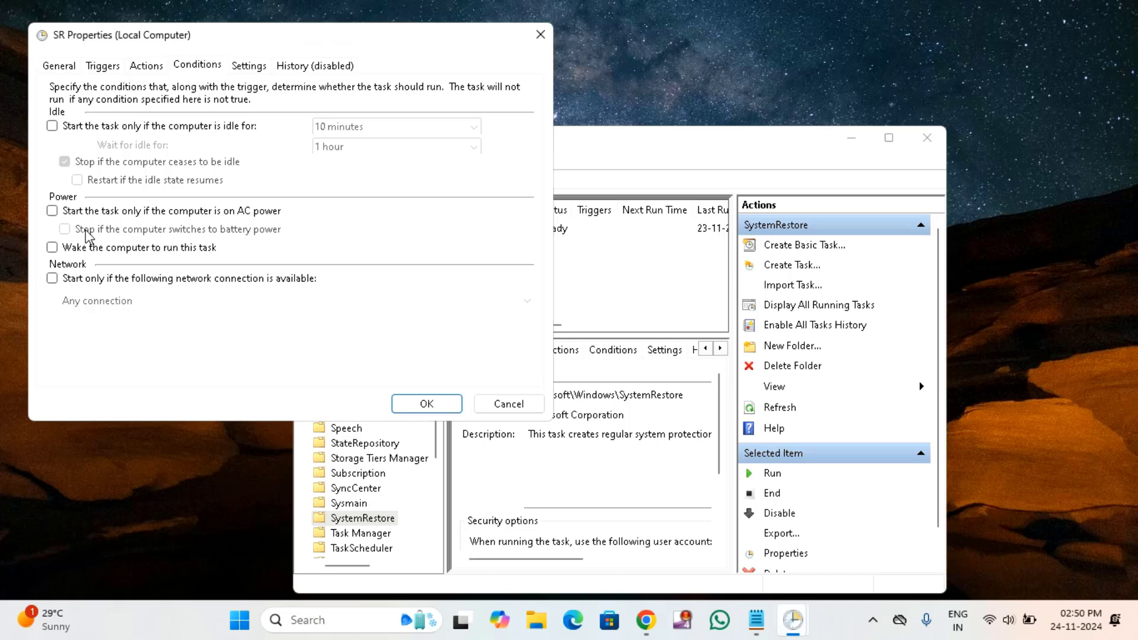
pyautogui.click(427, 403)
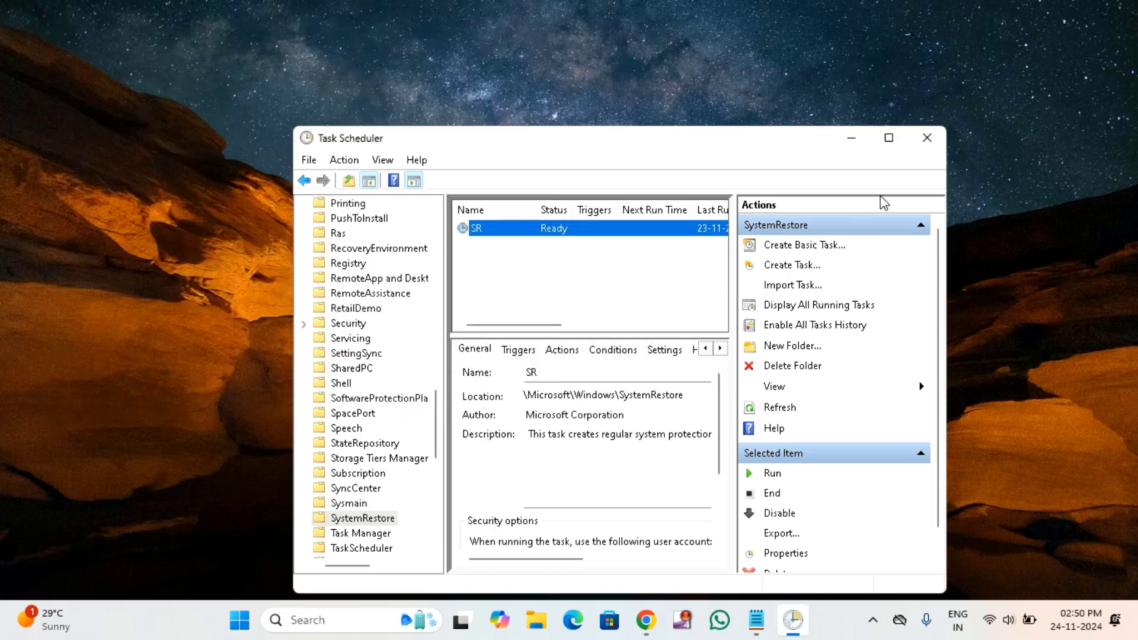
pyautogui.click(939, 142)
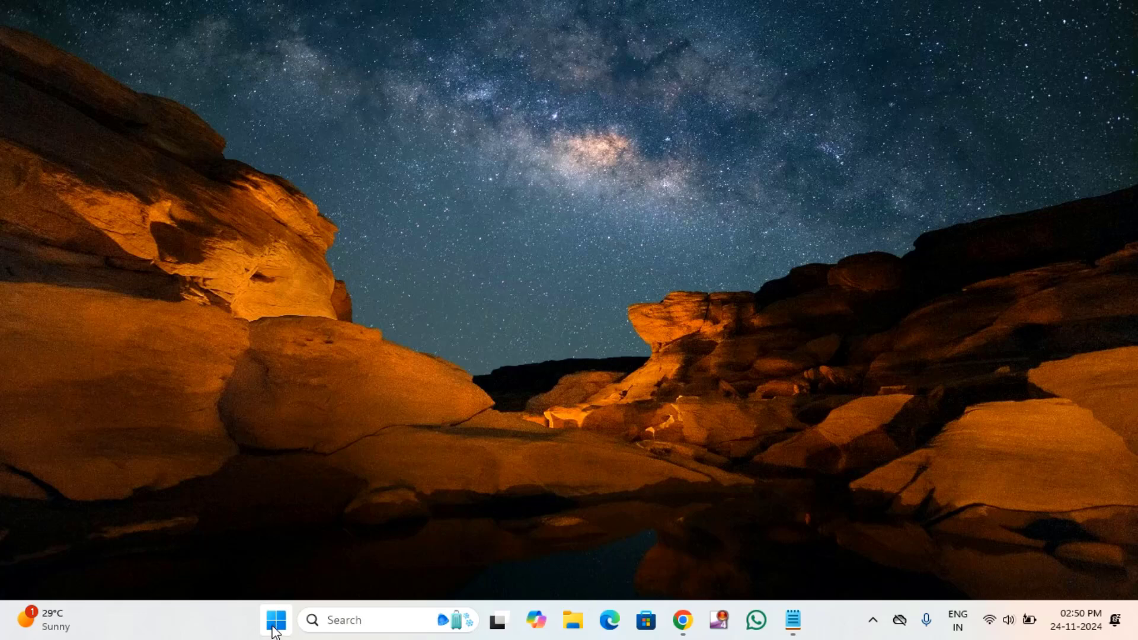